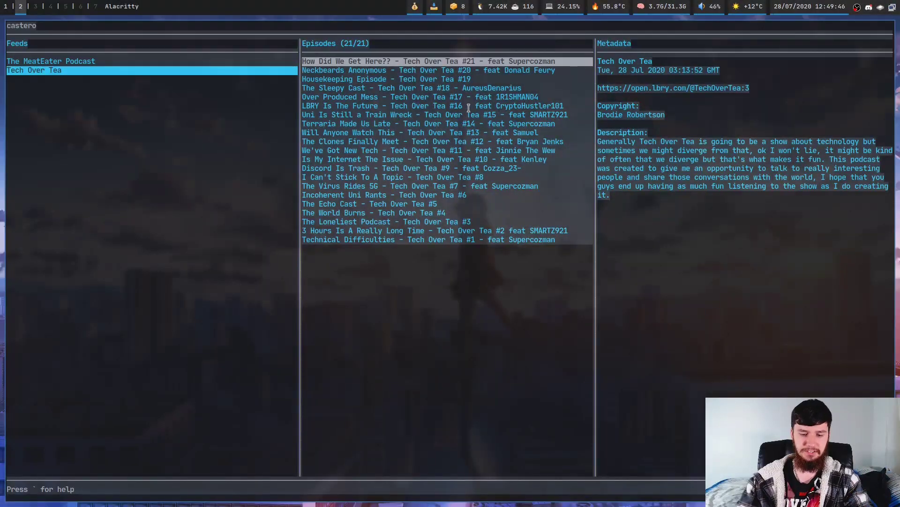
- Enlarge the terminal font while viewing The MeatEater Podcast's episode list
key(Up)
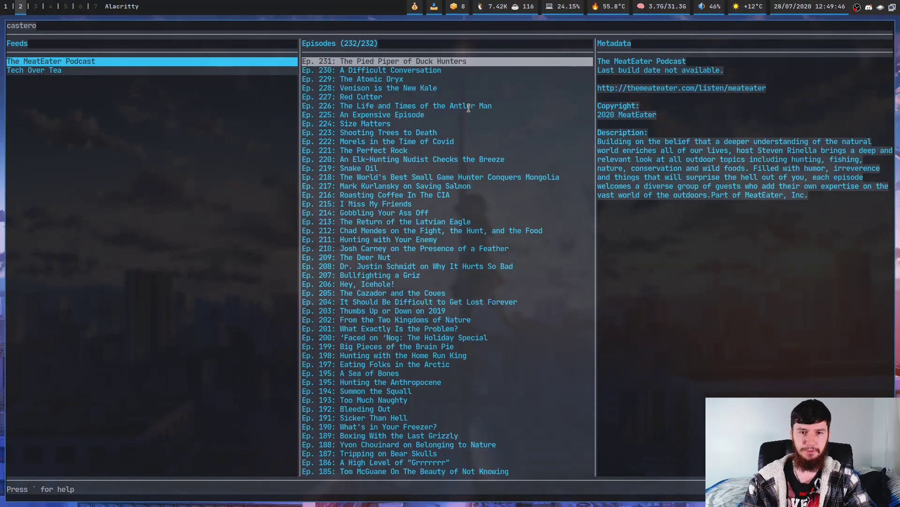
key(ctrl+plus)
key(ctrl+plus)
key(ctrl+plus)
key(ctrl+plus)
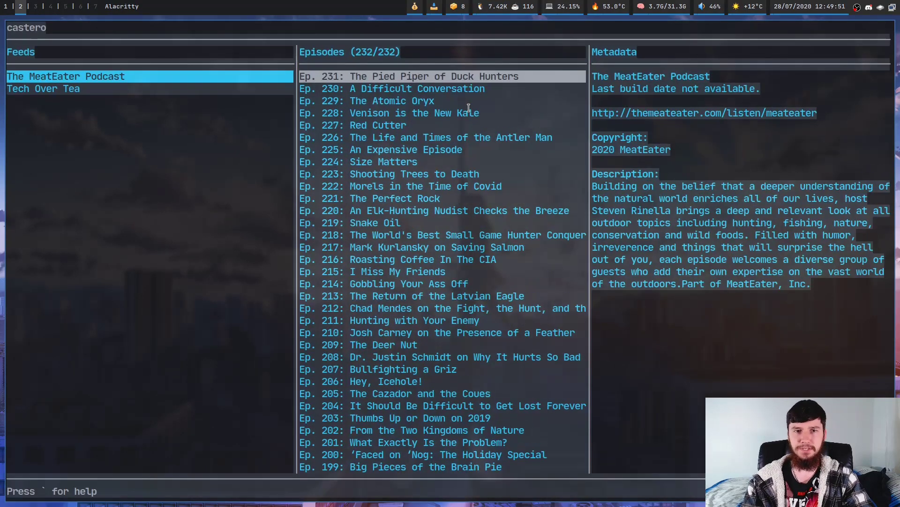
key(Down)
key(Up)
- Compare The MeatEater Podcast and Tech Over Tea episode lists, ending on Tech Over Tea, then move to the browser
key(Down)
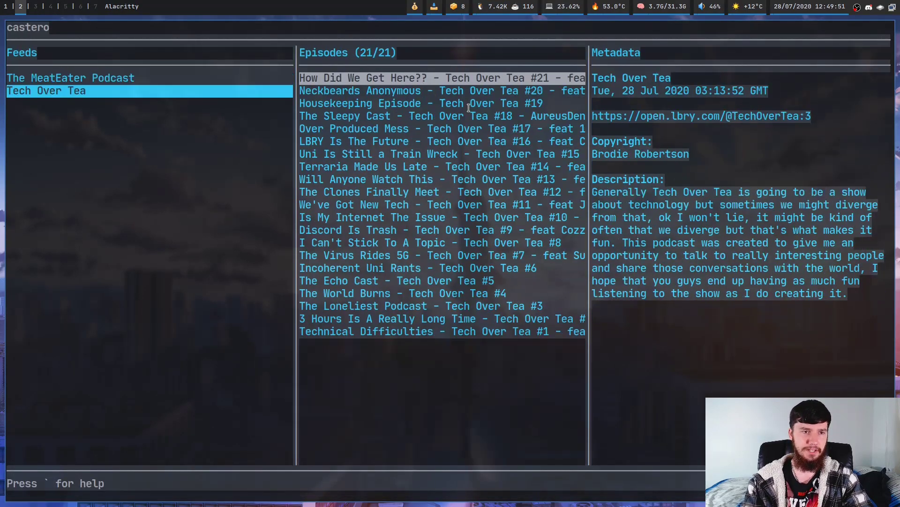
key(Up)
key(Down)
key(Up)
key(Down)
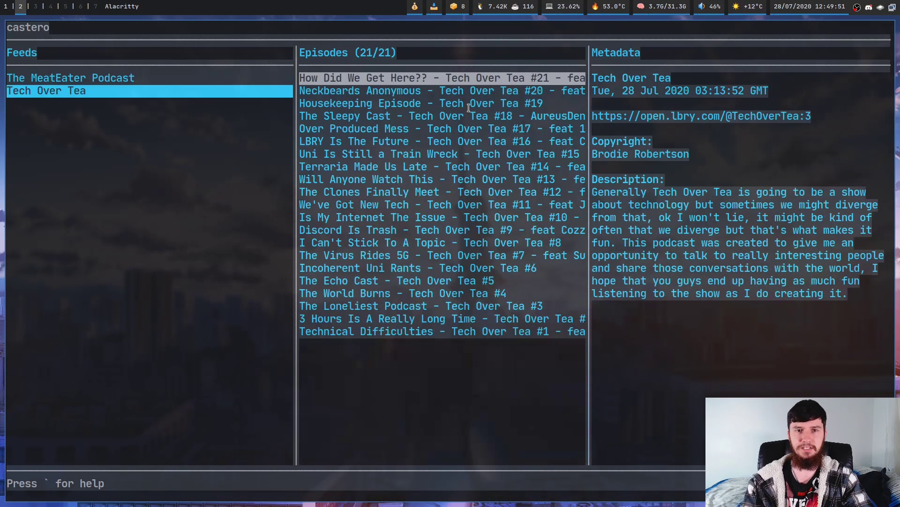
key(super+1)
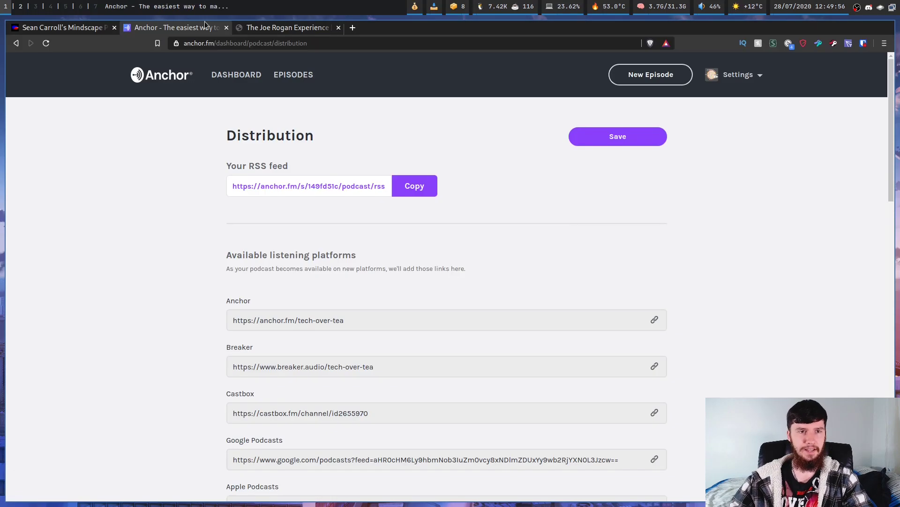
- Close the Anchor tab, open the Mindscape RSS feed in a new tab, and copy its URL
click(227, 28)
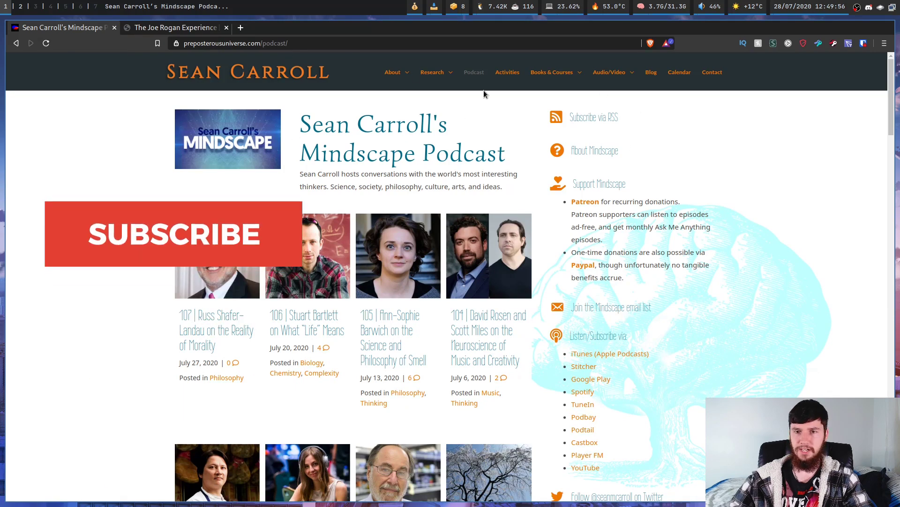
right_click(585, 114)
click(844, 121)
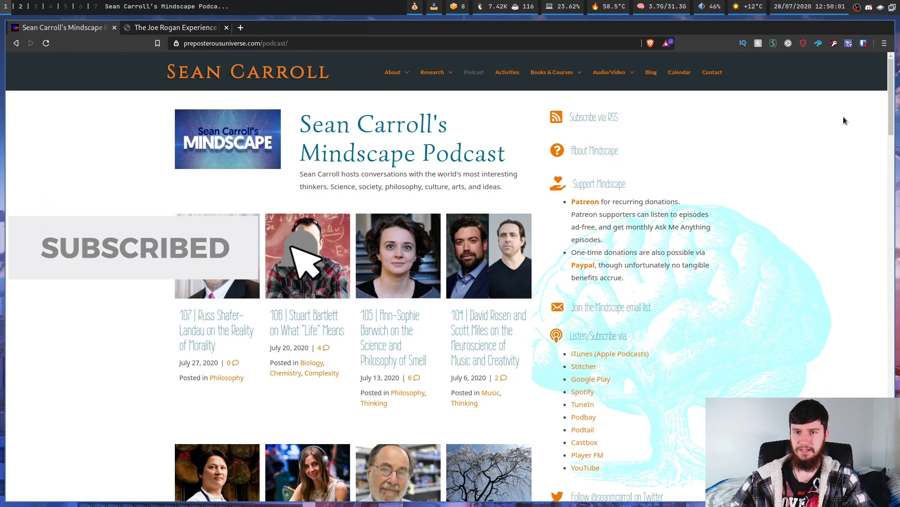
click(596, 118)
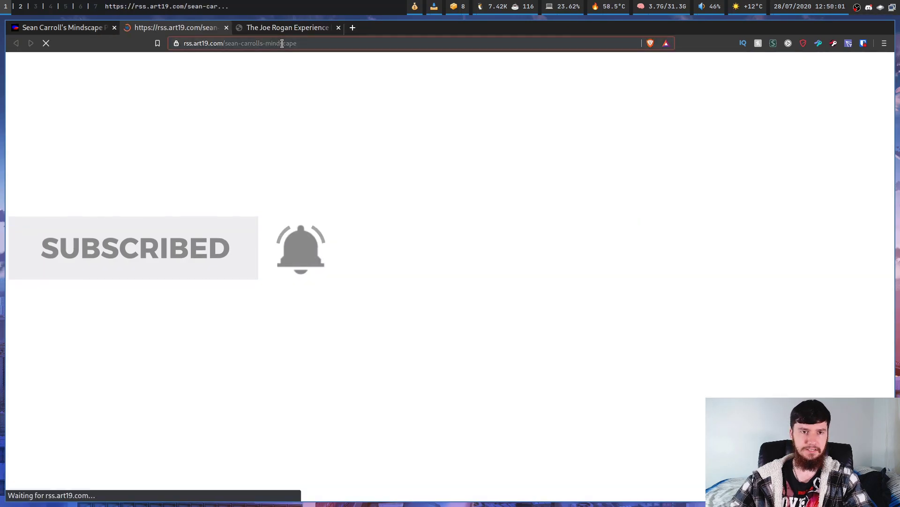
click(281, 44)
key(super+2)
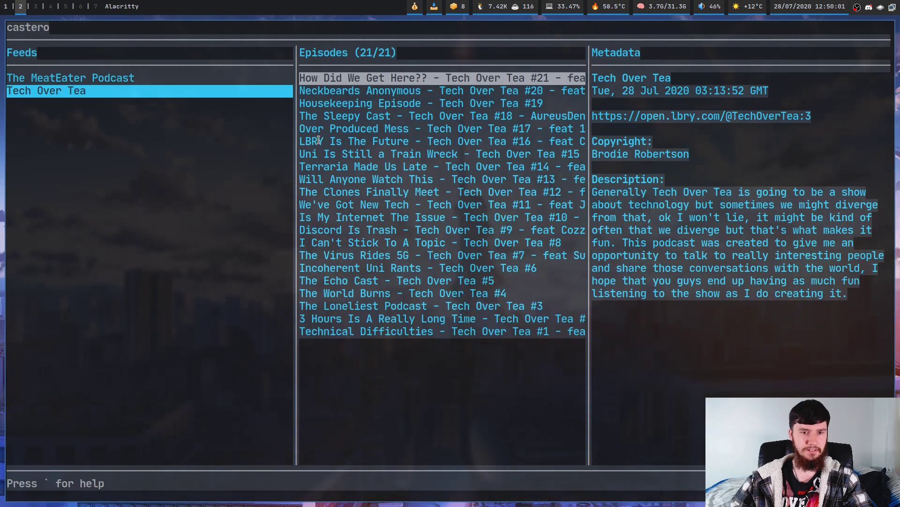
- Add a feed from the pasted Mindscape RSS URL and select it to list 111 episodes
key(a)
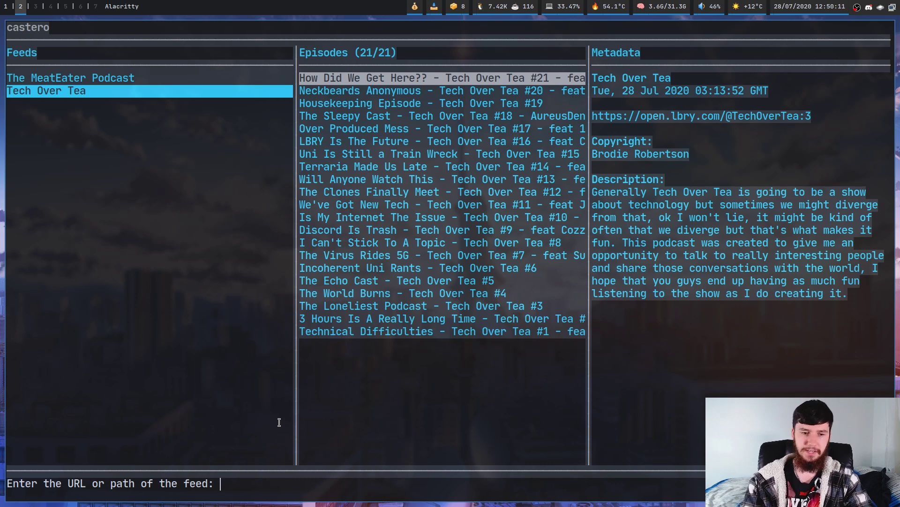
text(https://rss.art19.com/sean-carrolls-mindscape)
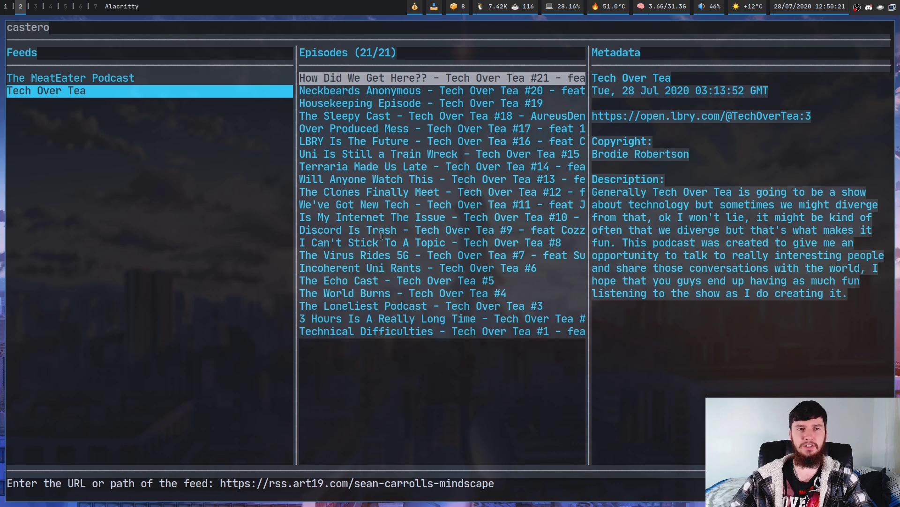
key(Return)
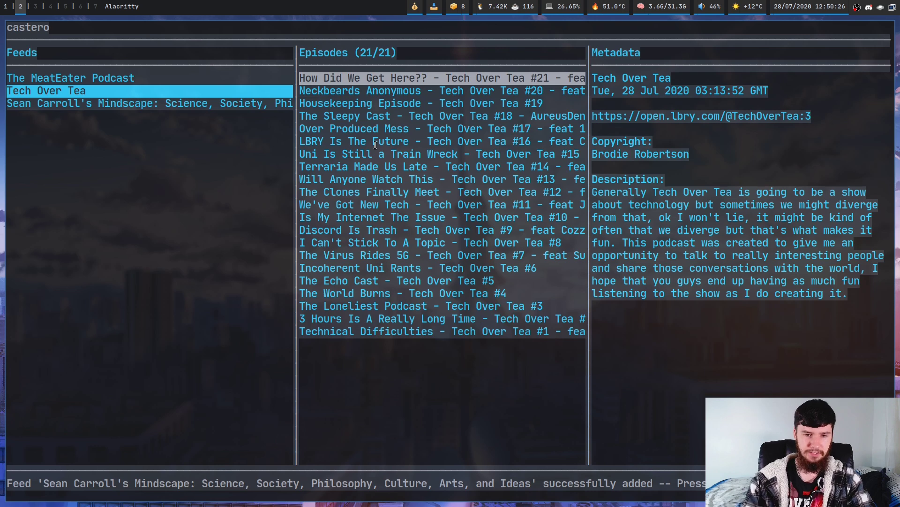
key(Down)
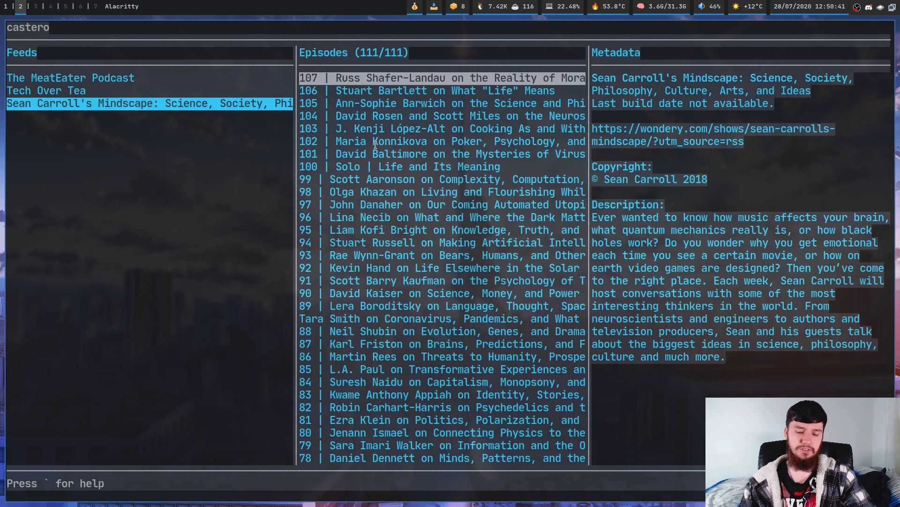
- Select The MeatEater Podcast feed and delete it, confirming with y
key(Up)
key(Up)
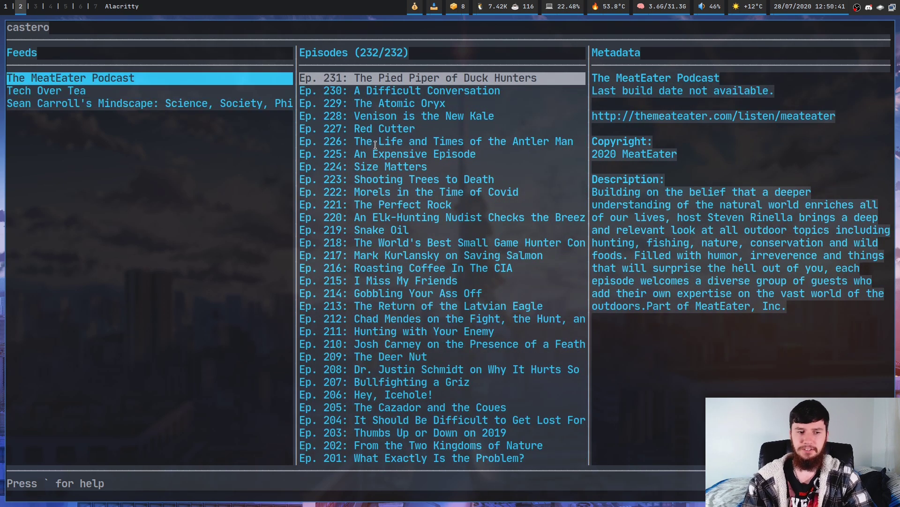
key(d)
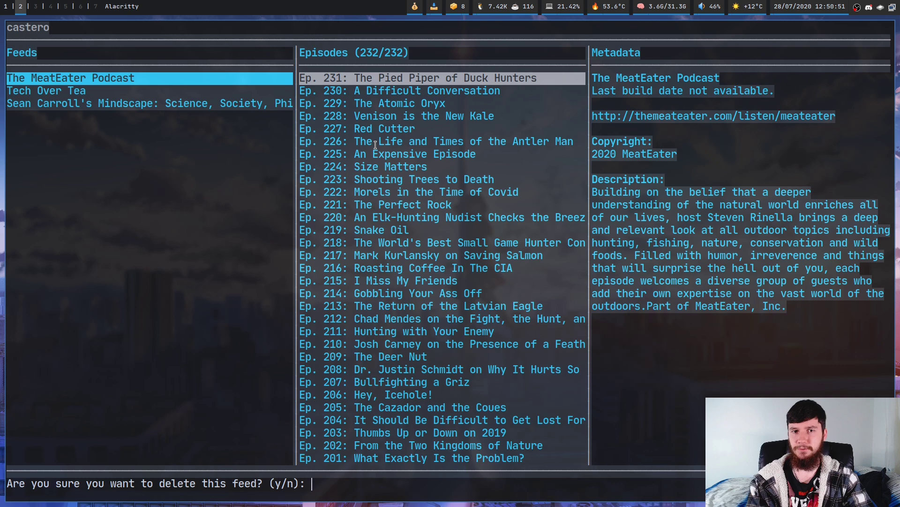
text(y)
key(Return)
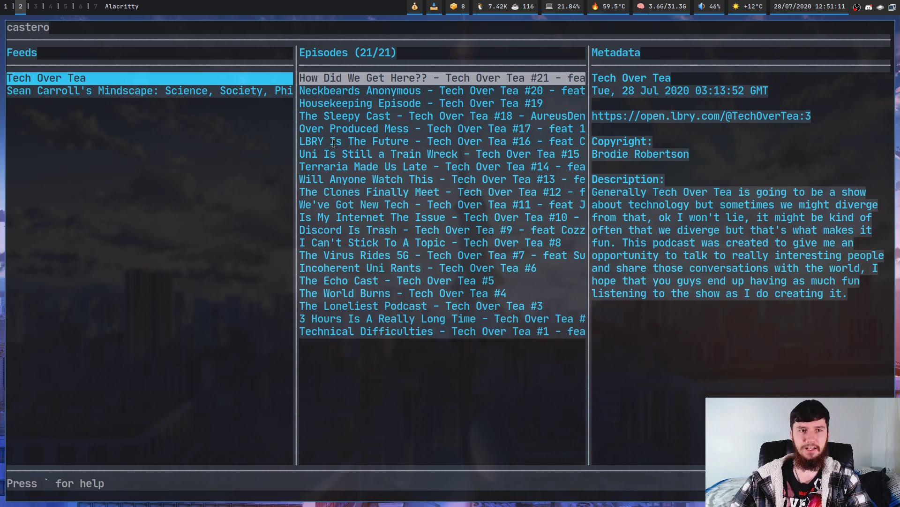
- Reload the Tech Over Tea and Sean Carroll's Mindscape feeds with r
key(r)
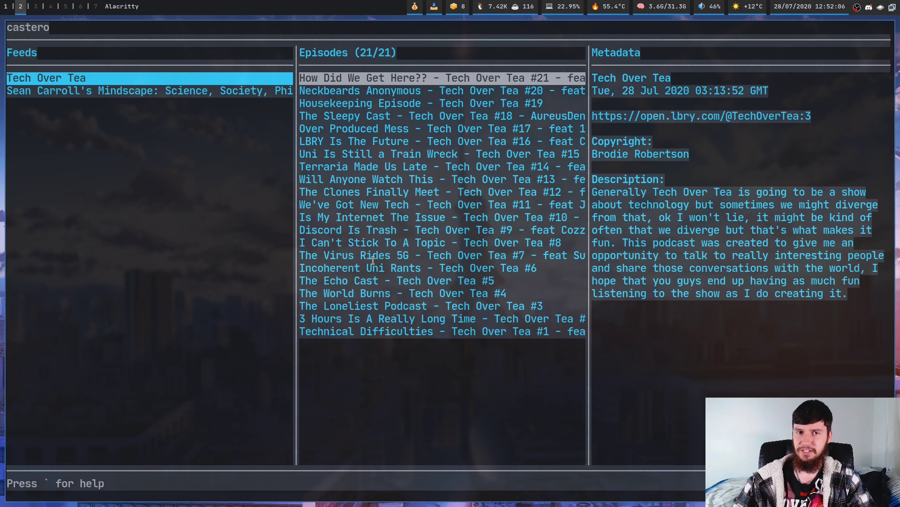
- Browse between the Tech Over Tea and Mindscape feeds and their episode lists
key(Down)
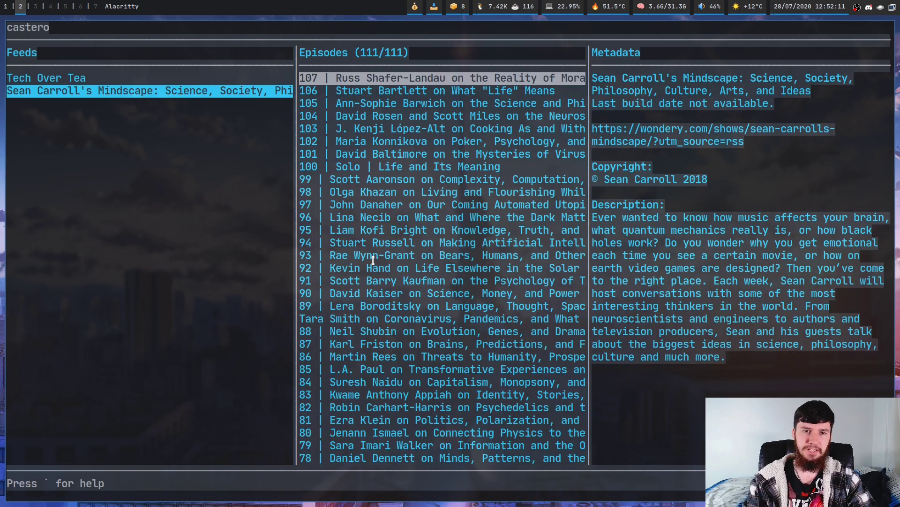
key(Up)
key(Right)
key(Down)
- Select Tech Over Tea episode #21, How Did We Get Here??, and mute the system sound
key(Down)
key(Down)
key(Down)
key(Down)
key(Up)
key(Up)
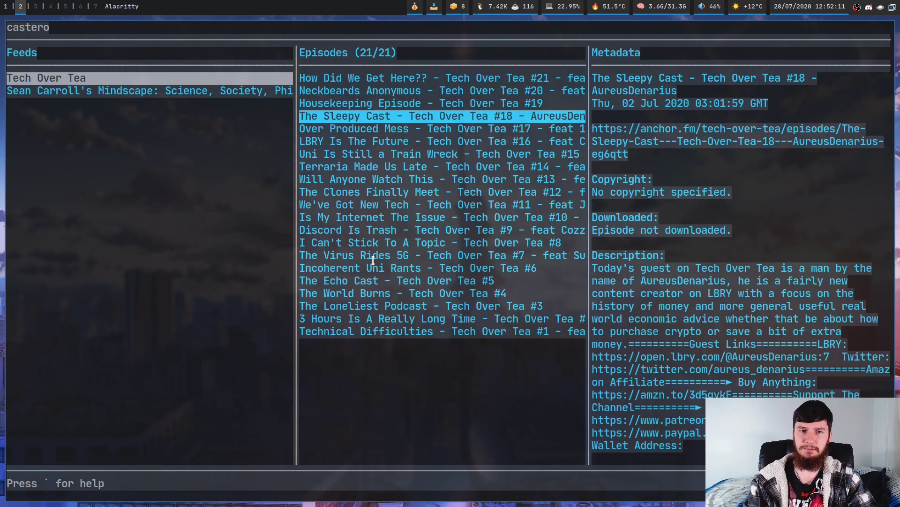
key(Up)
key(Up)
key(Left)
key(Down)
key(Up)
key(Right)
key(Down)
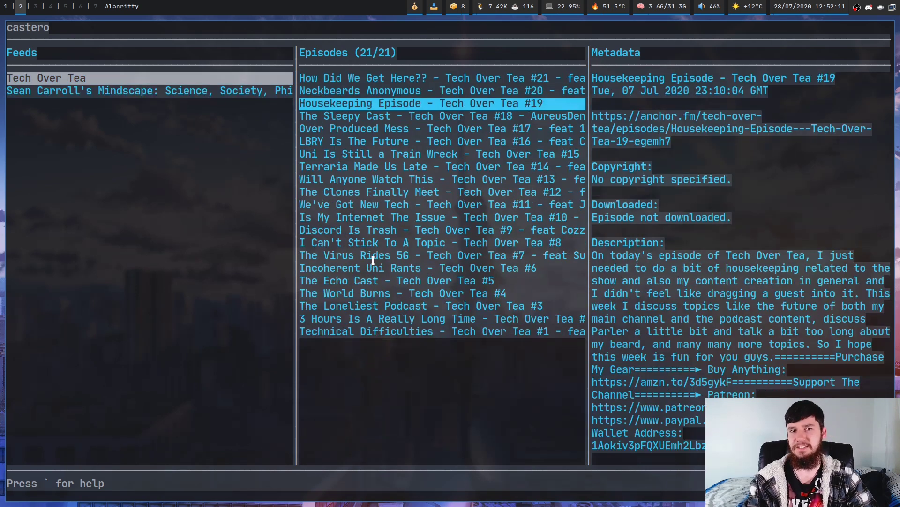
key(Up)
key(Up)
key(Left)
key(Right)
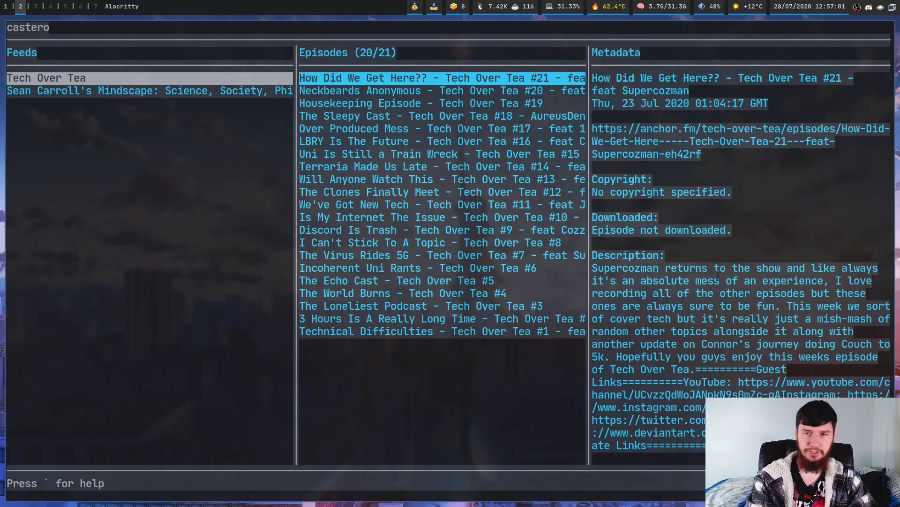
key(XF86AudioMute)
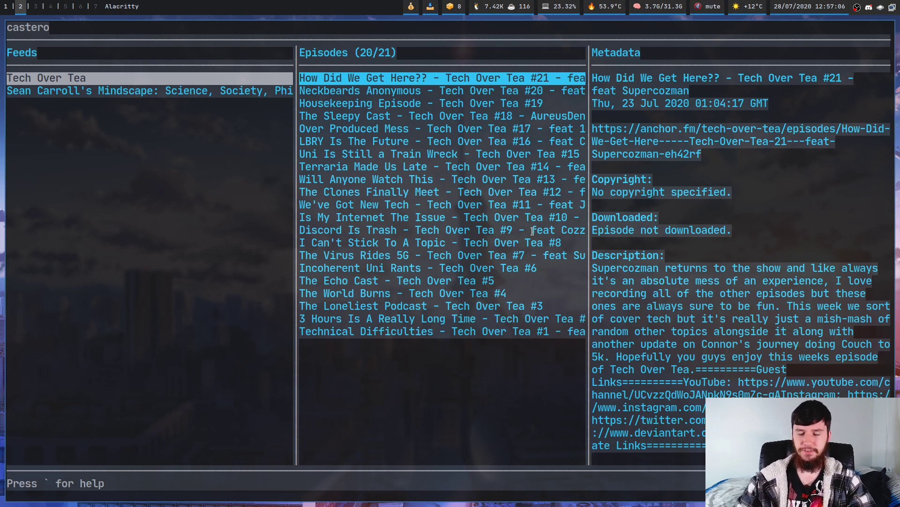
- Play episode #21 and toggle the system mute off and back on
key(Return)
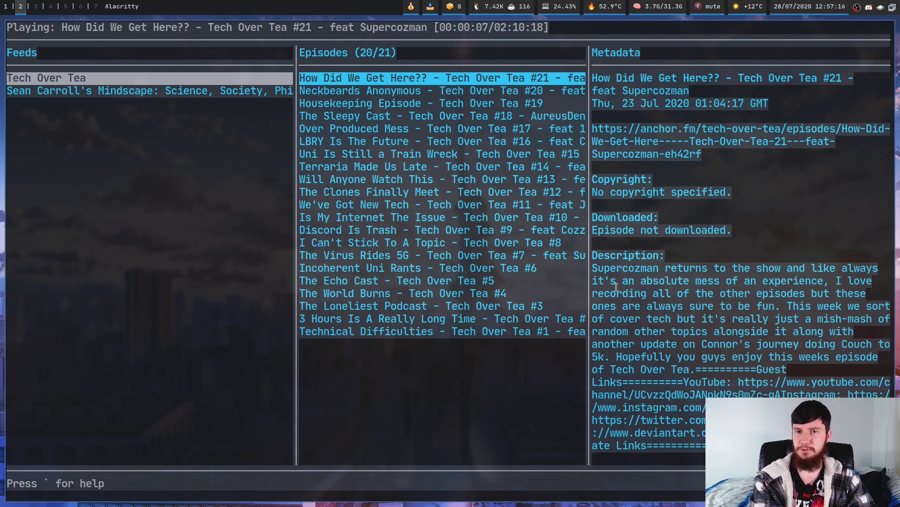
key(XF86AudioMute)
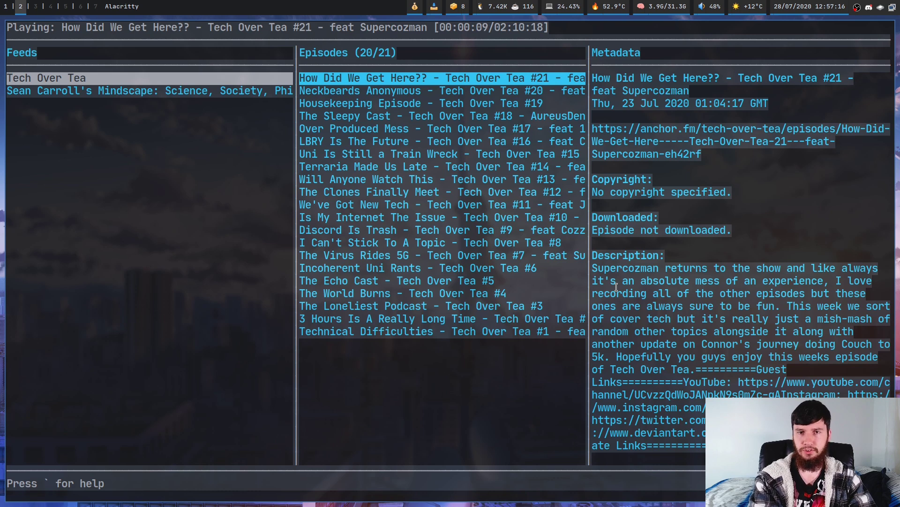
key(XF86AudioMute)
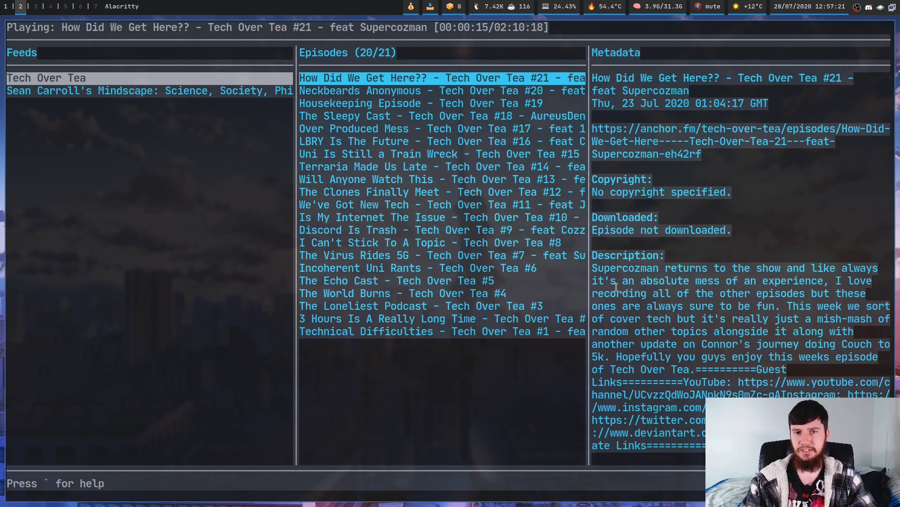
- Pause, resume, and pause the episode again, stopping at 00:00:22
key(p)
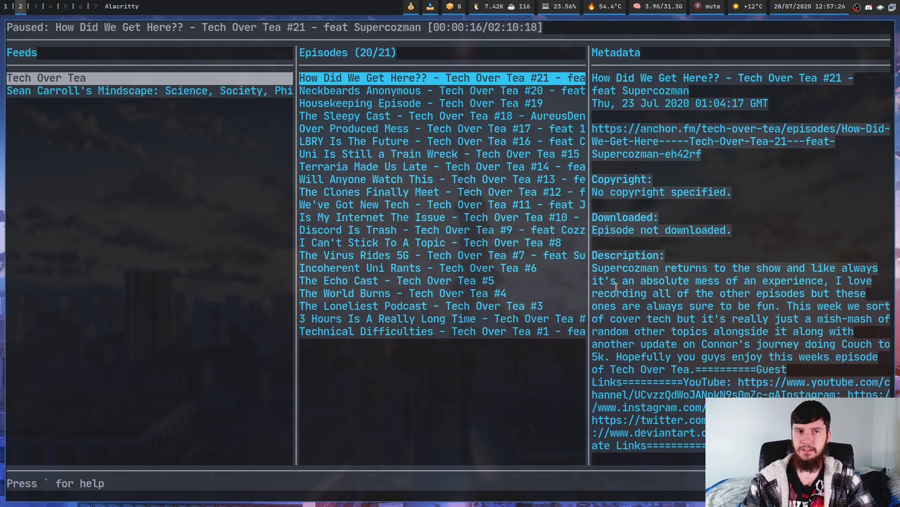
key(p)
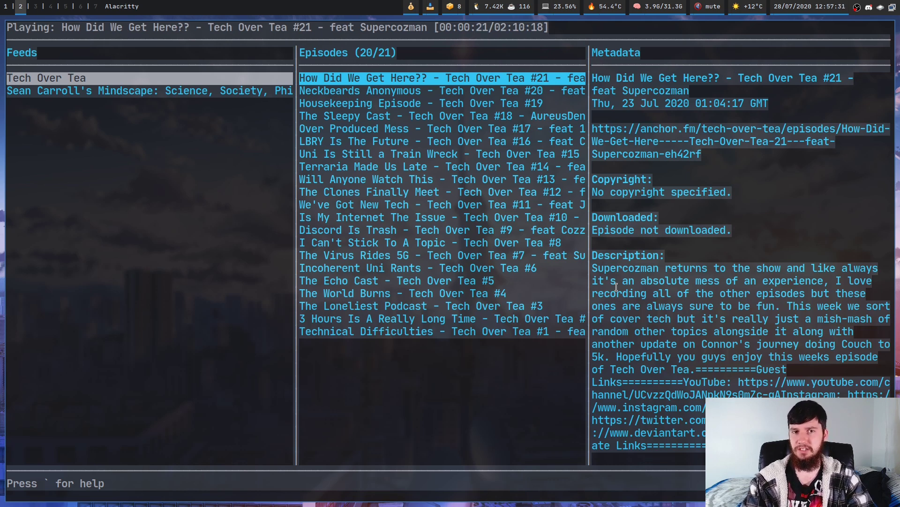
key(p)
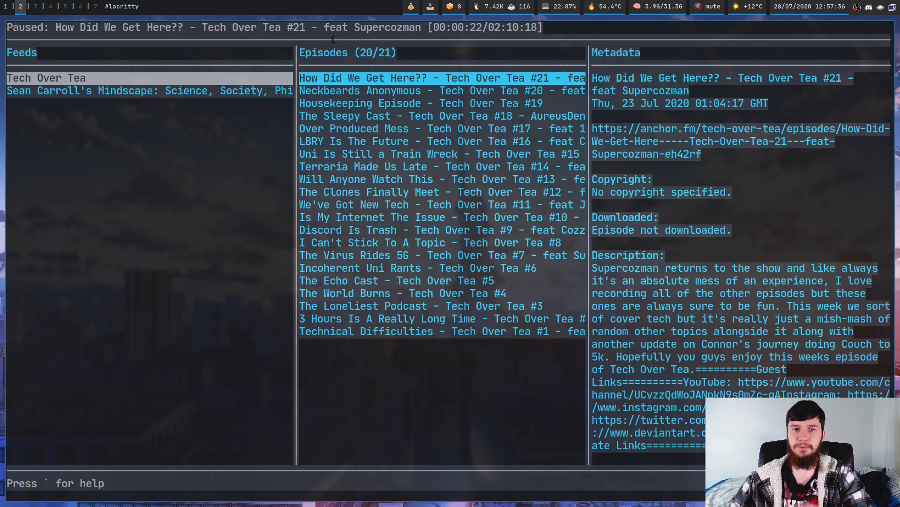
- Queue Tech Over Tea episode #14, Terraria Made Us Late, and start it playing
key(Down)
key(Down)
key(Down)
key(Down)
key(Down)
key(Down)
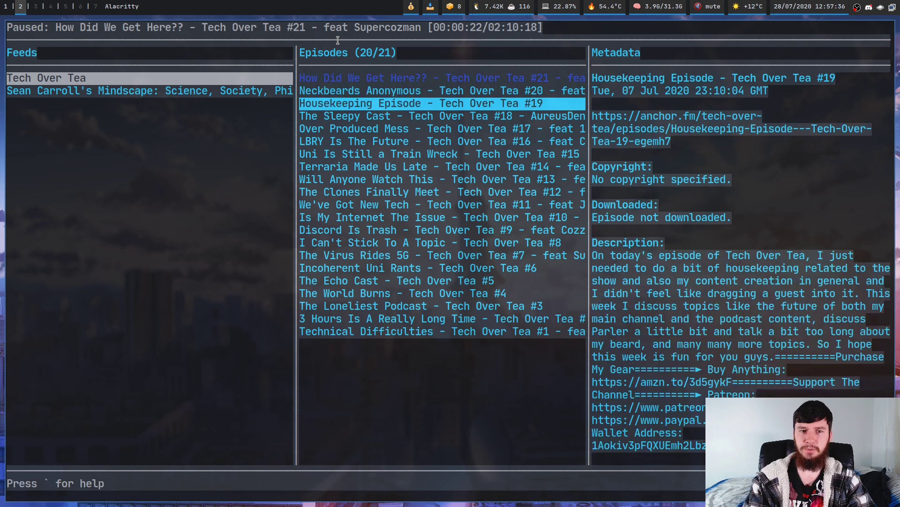
key(Down)
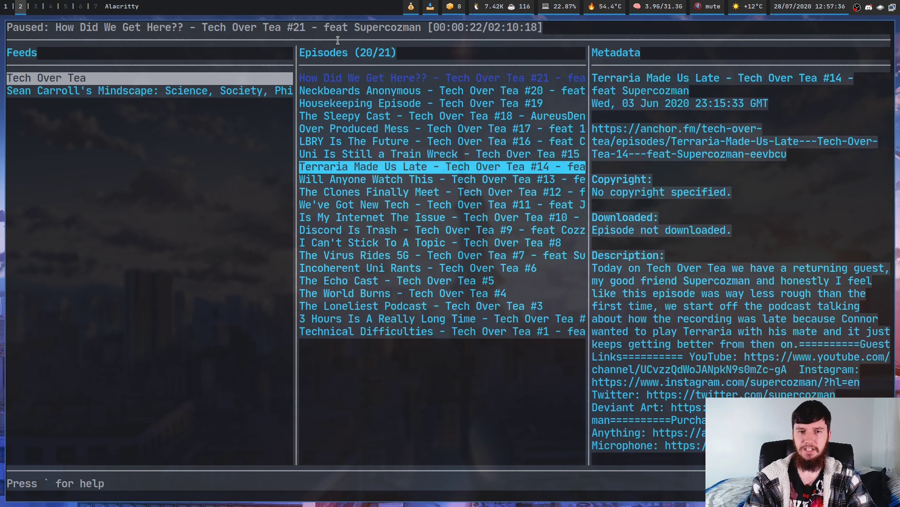
key(Up)
key(Down)
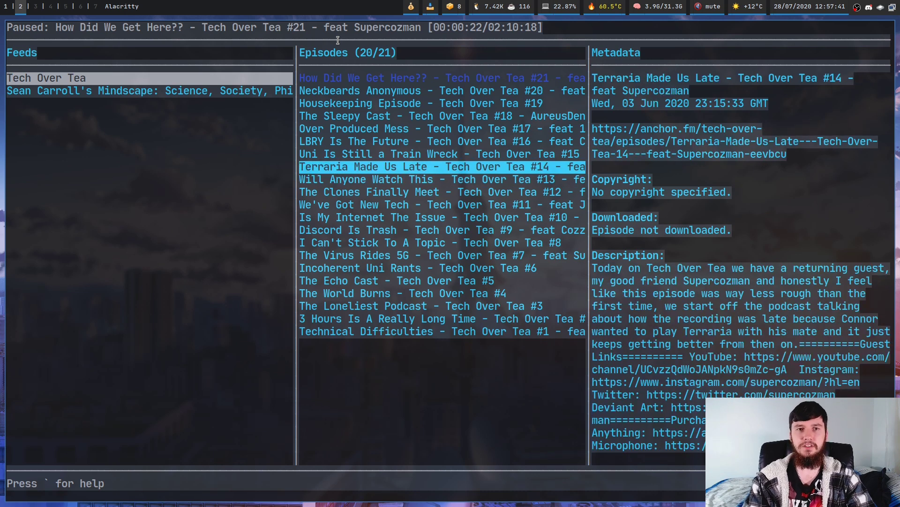
key(space)
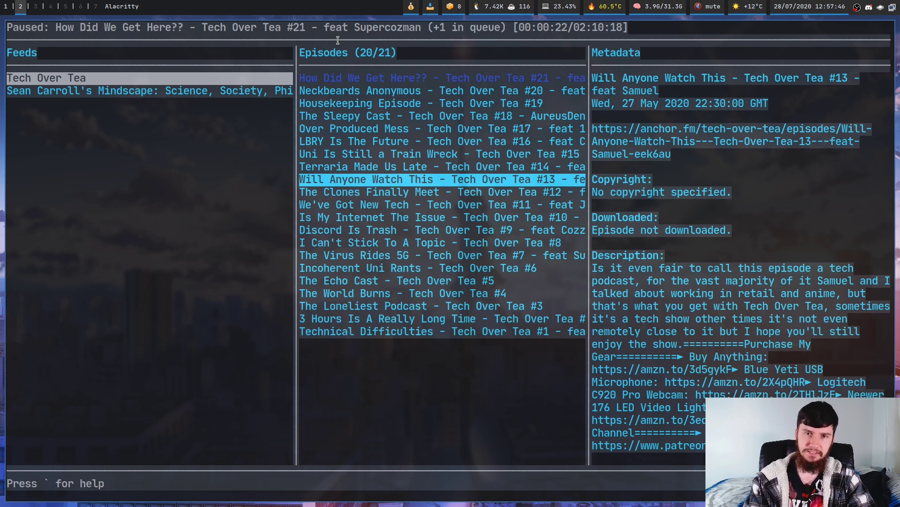
key(n)
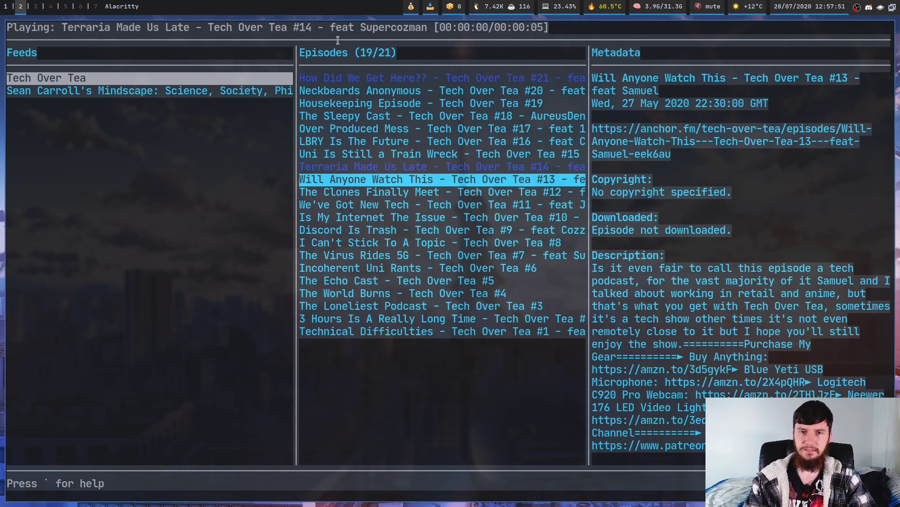
- Add episodes #10 and #9 to the queue after #14
key(Up)
key(Down)
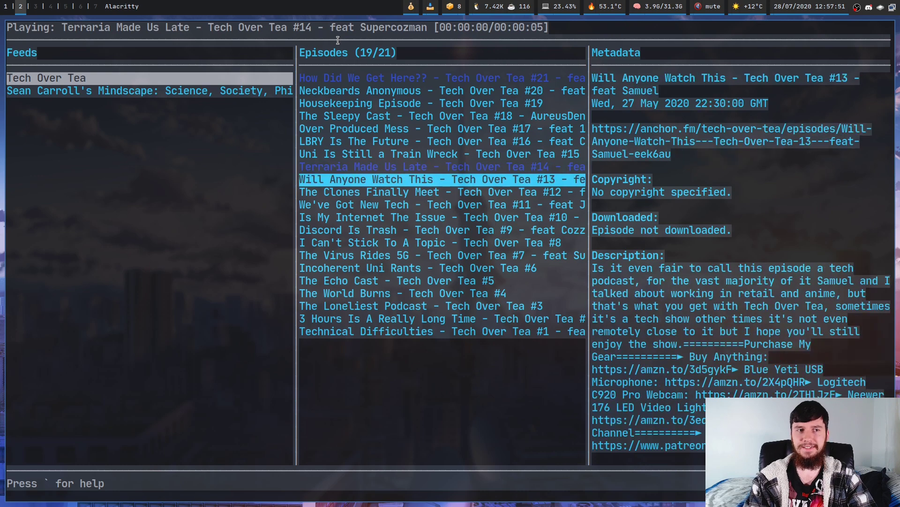
key(Down)
key(Down)
key(Down)
key(Up)
key(Up)
key(Down)
key(Down)
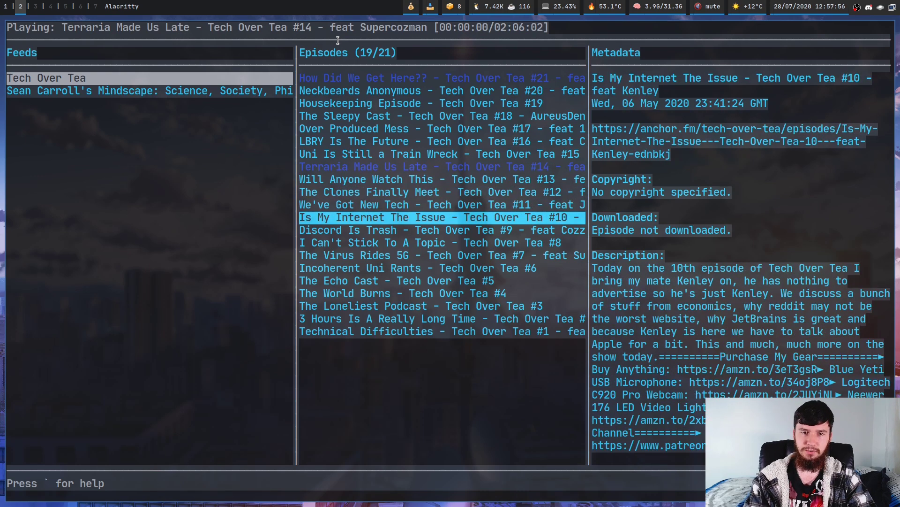
key(Down)
key(Up)
key(Down)
key(Down)
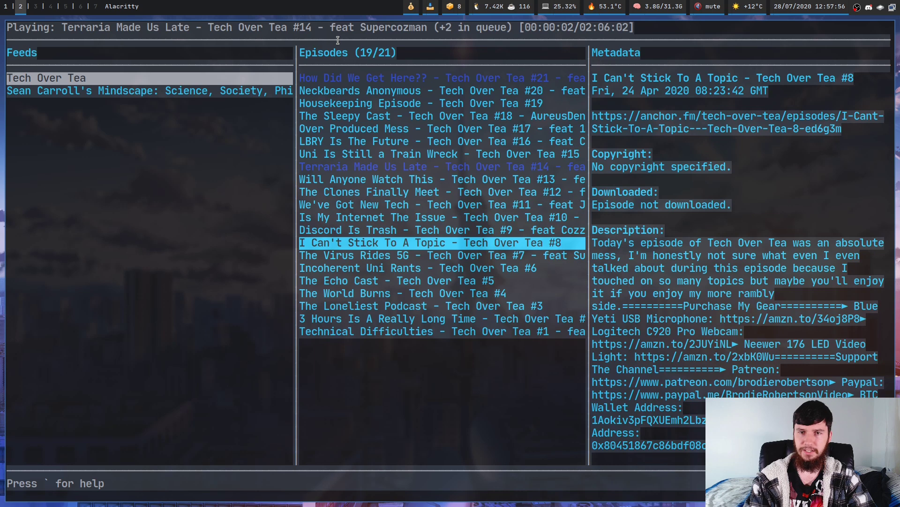
key(Up)
key(space)
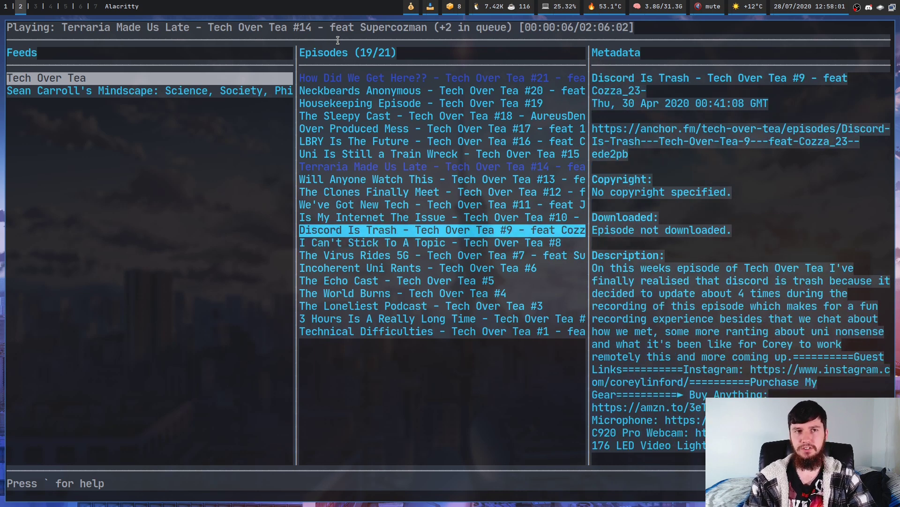
- Cycle through the Queue, Episodes and Downloaded views, ending on the Queue
key(2)
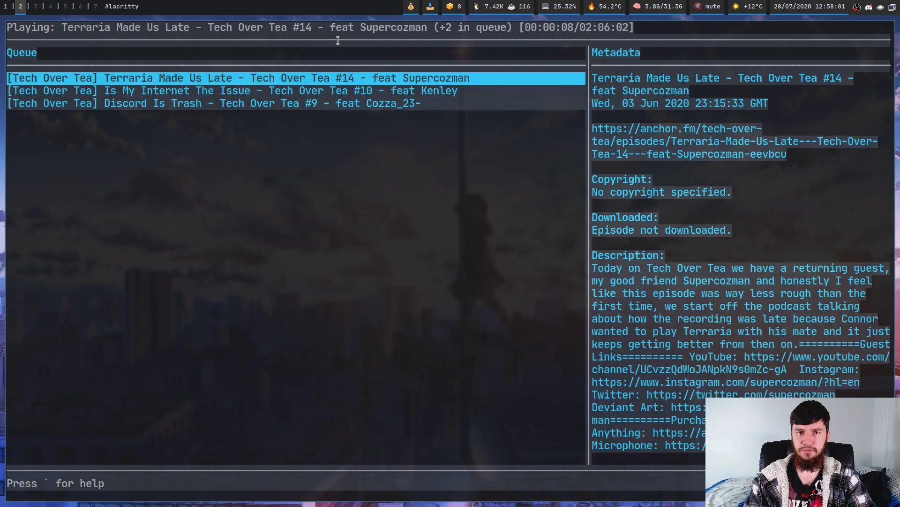
key(1)
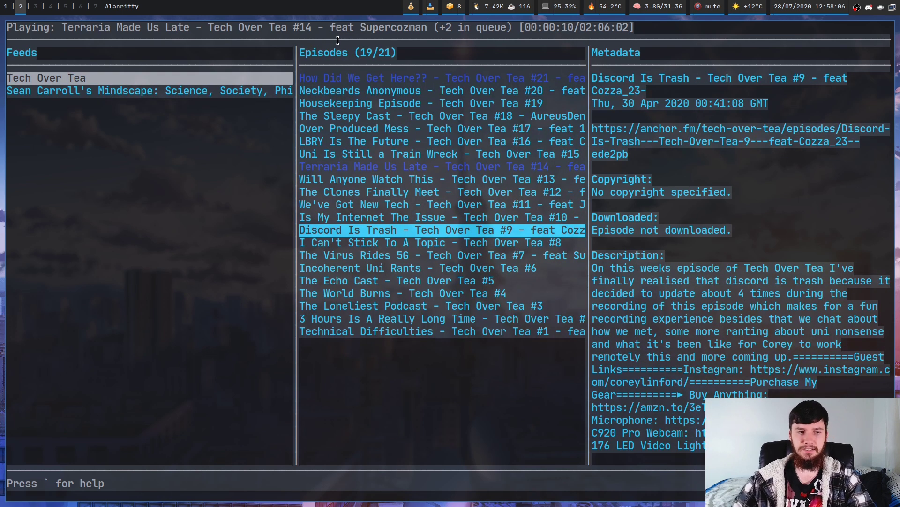
key(2)
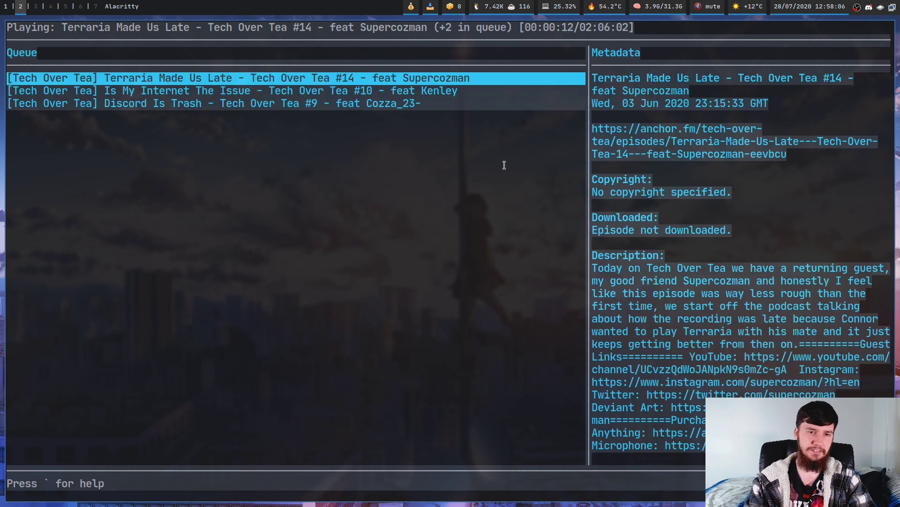
key(1)
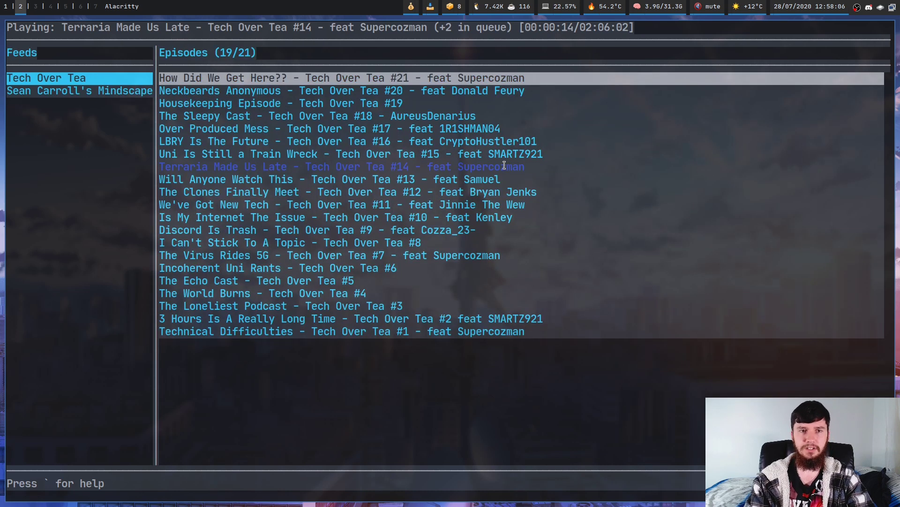
key(3)
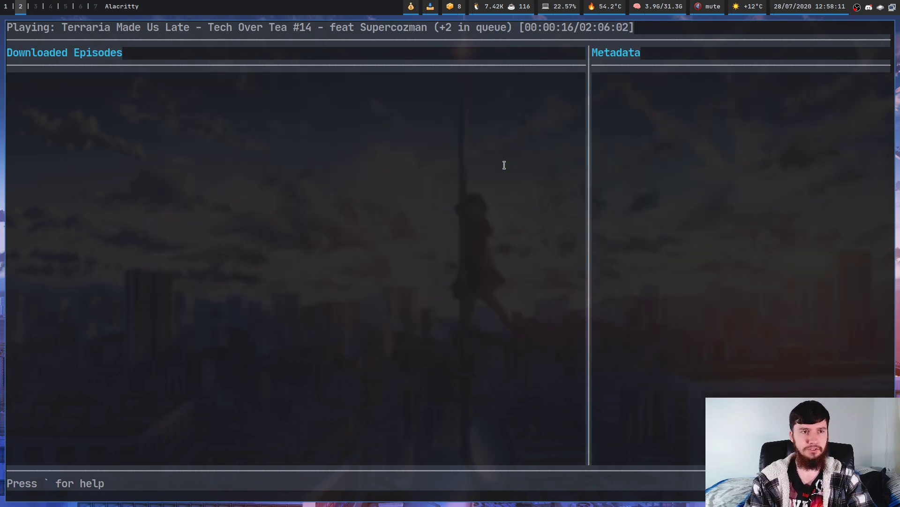
key(2)
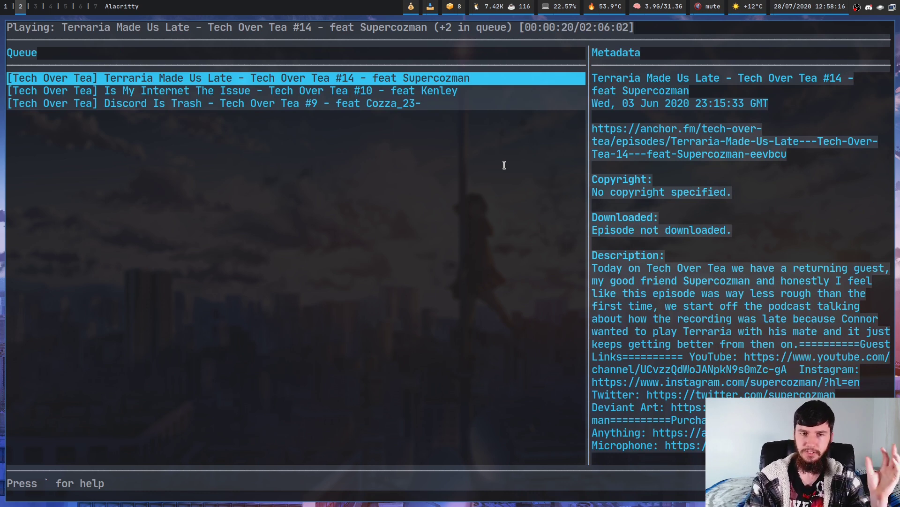
- Step through queued episodes #10 and #9, then clear the whole queue
key(Down)
key(Down)
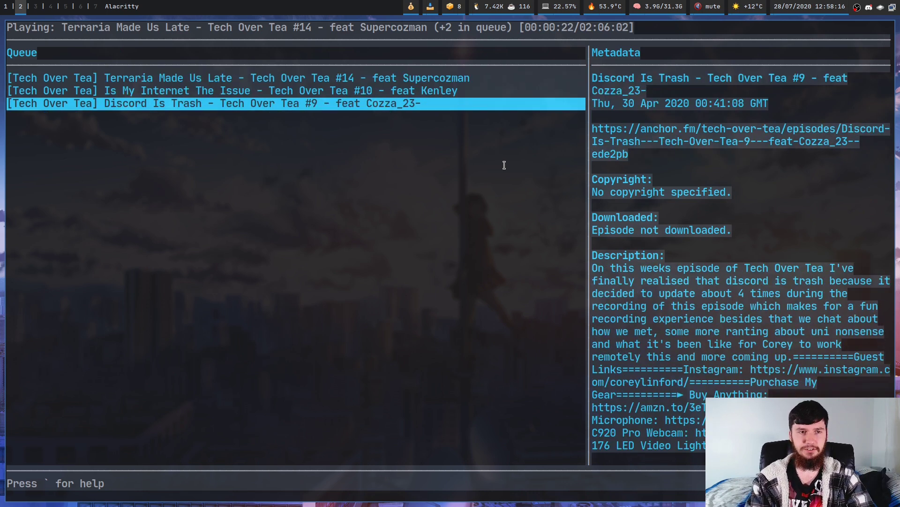
key(Up)
key(Up)
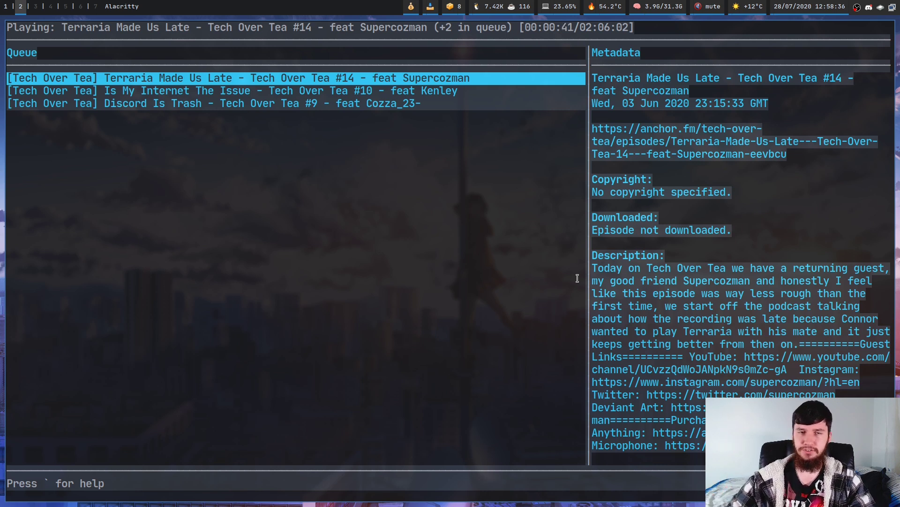
key(c)
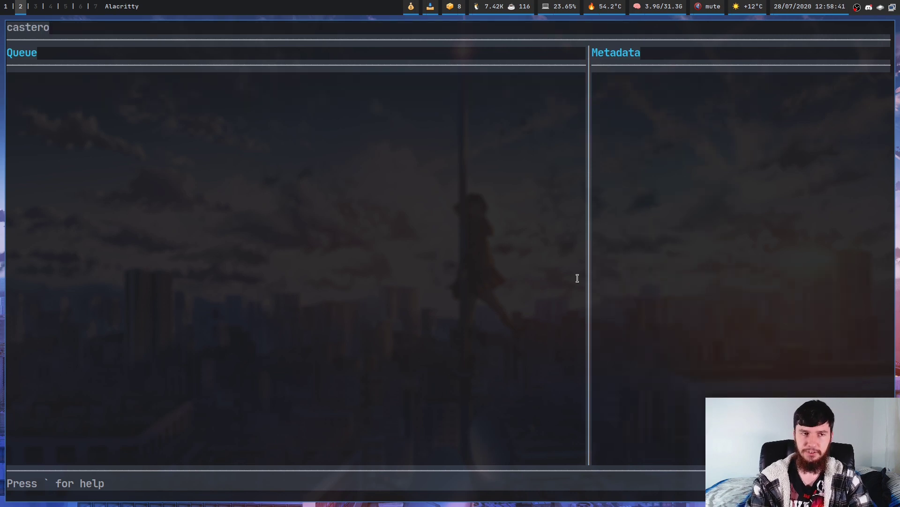
- Queue episodes #9 and #8 from the episode list and start playback
key(1)
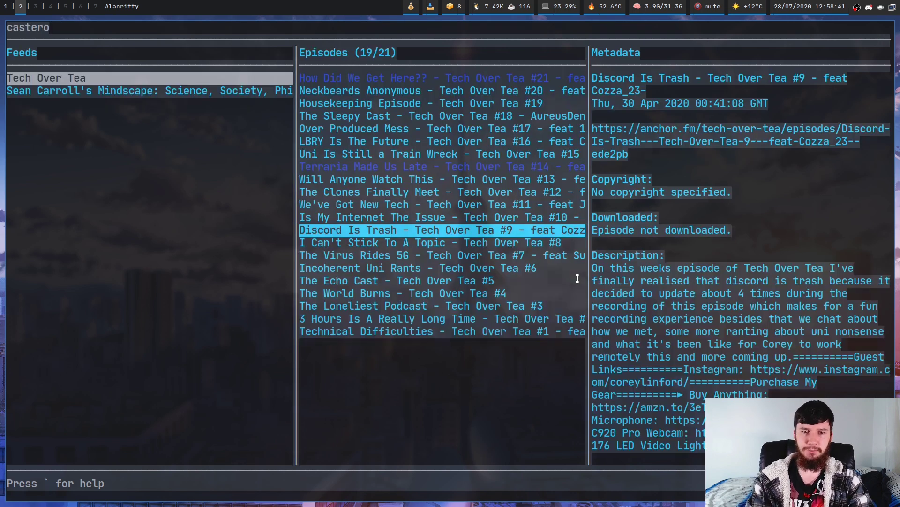
key(Up)
key(Down)
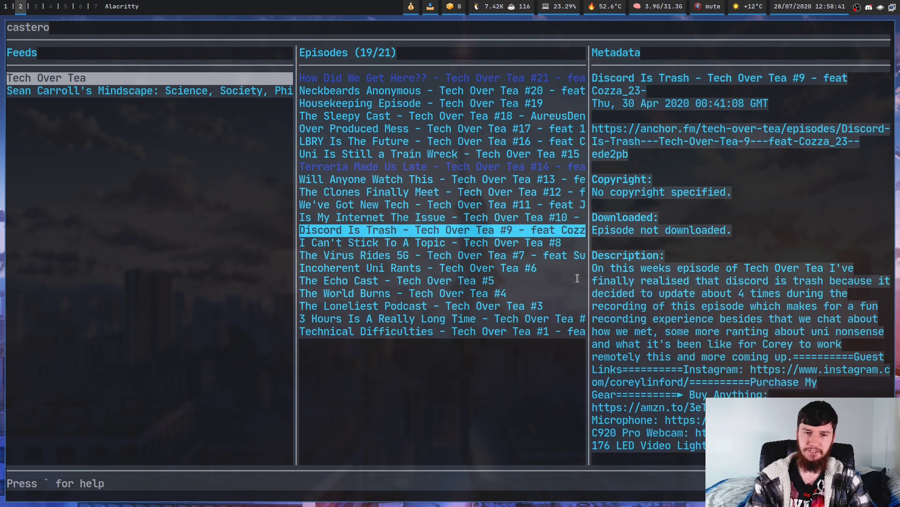
key(space)
key(Down)
key(Up)
key(Up)
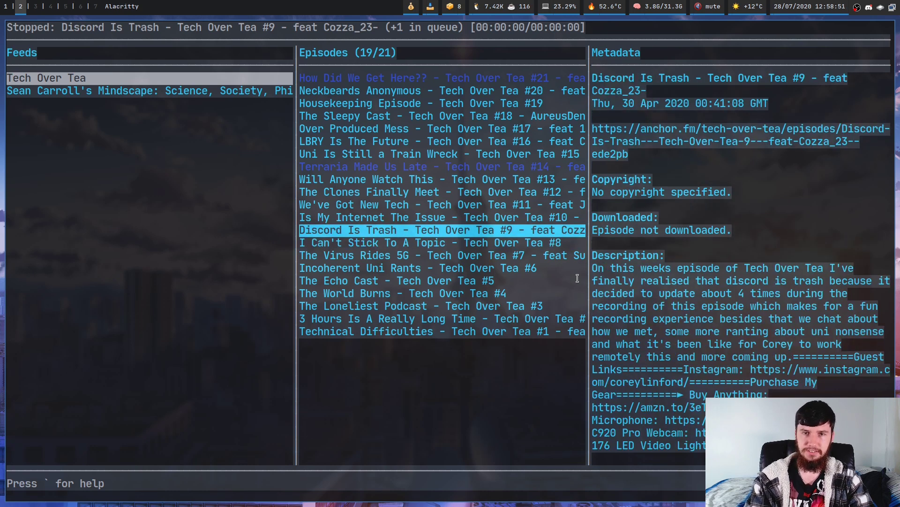
key(p)
- Show the Queue view with #9 Discord Is Trash playing and #8 next
key(Down)
key(Down)
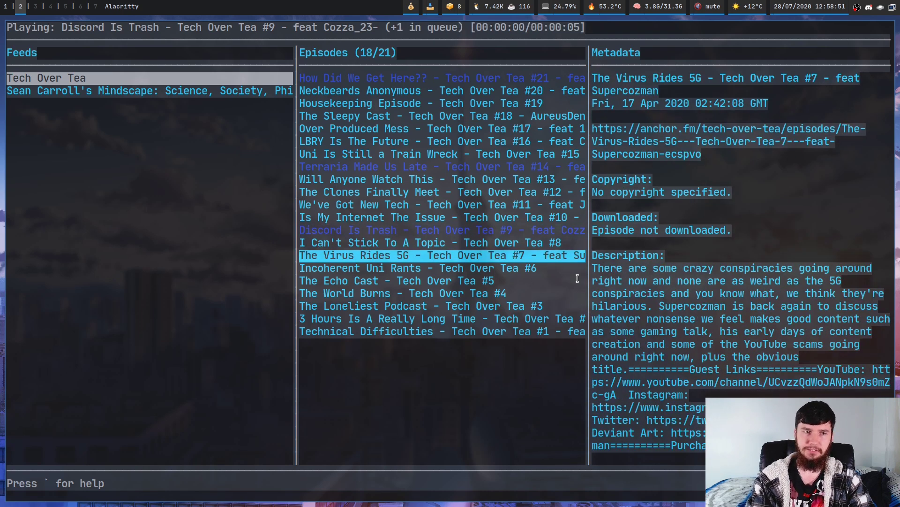
key(Up)
key(2)
key(Down)
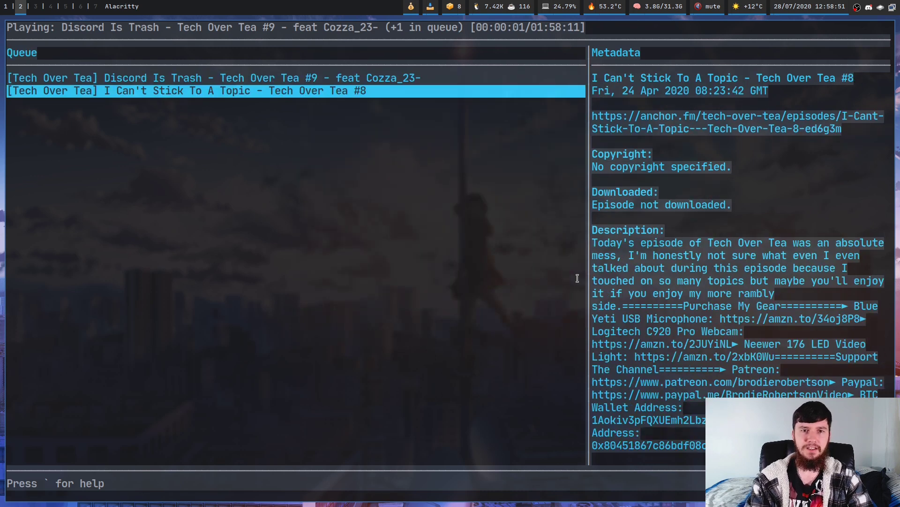
- Remove the playing Discord Is Trash (#9) from the queue and return to Episodes
key(Up)
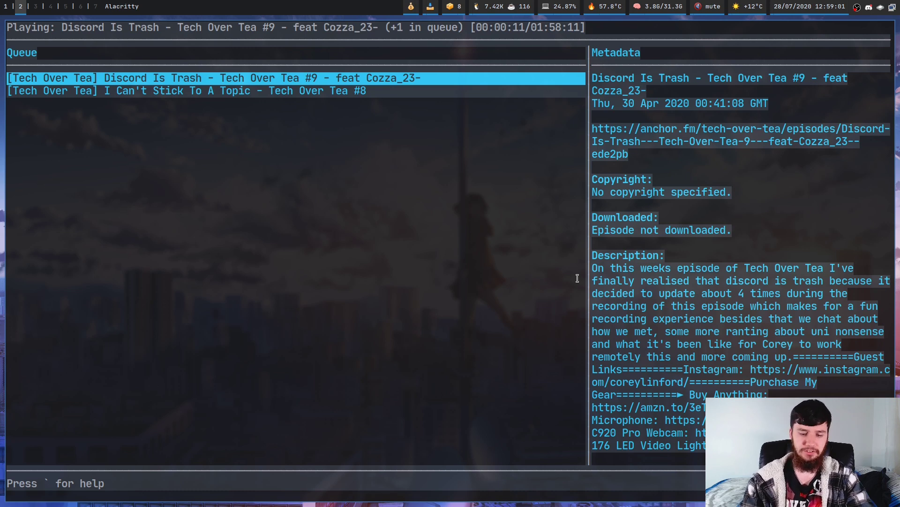
key(n)
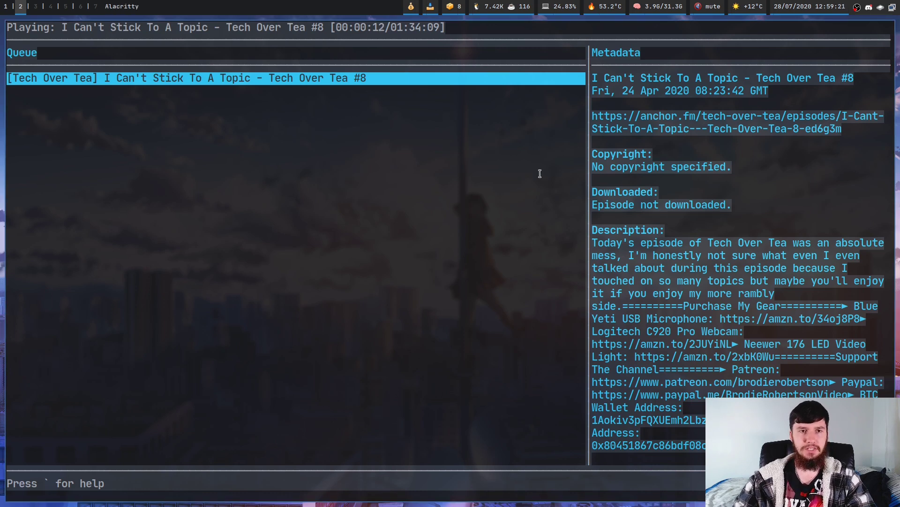
key(1)
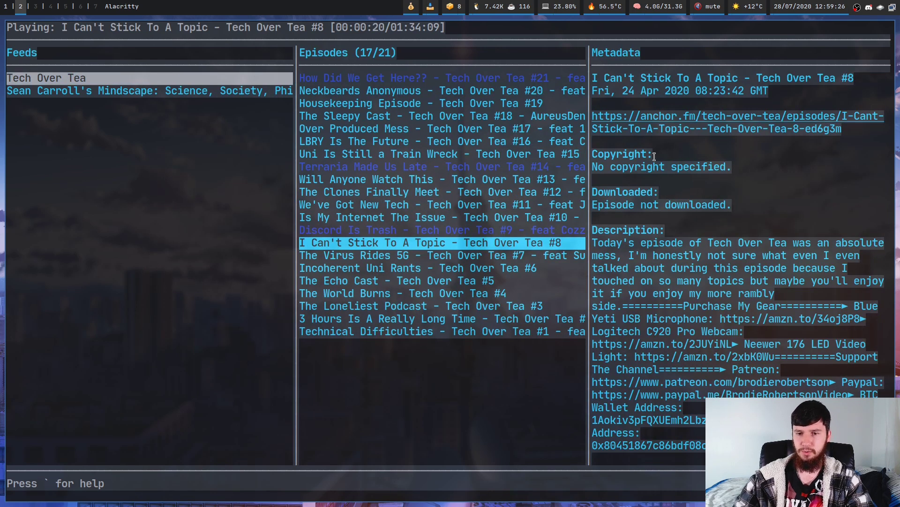
- Cycle through the wide episode list and Downloaded views, then back to Episodes
key(Left)
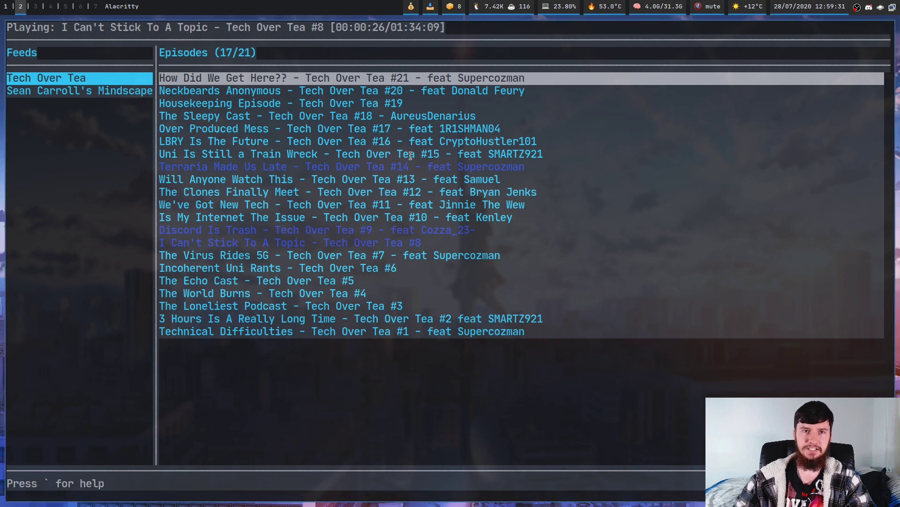
key(3)
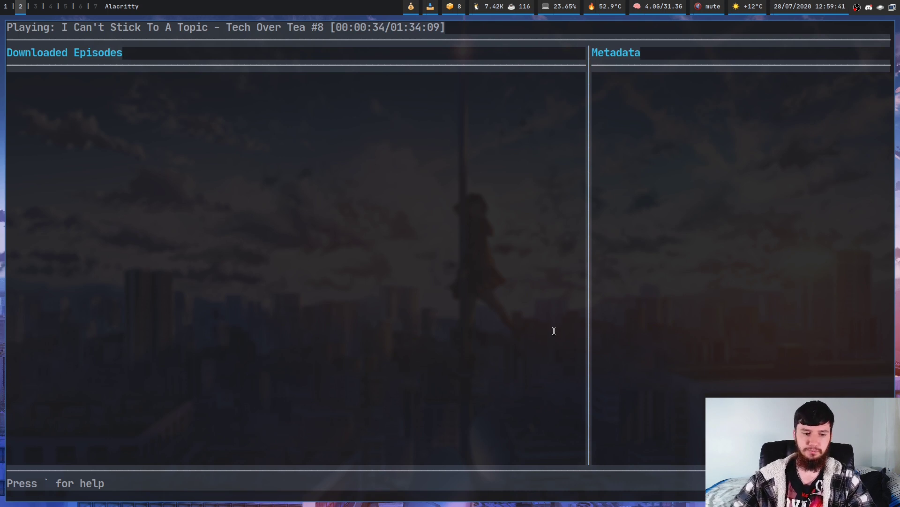
key(Escape)
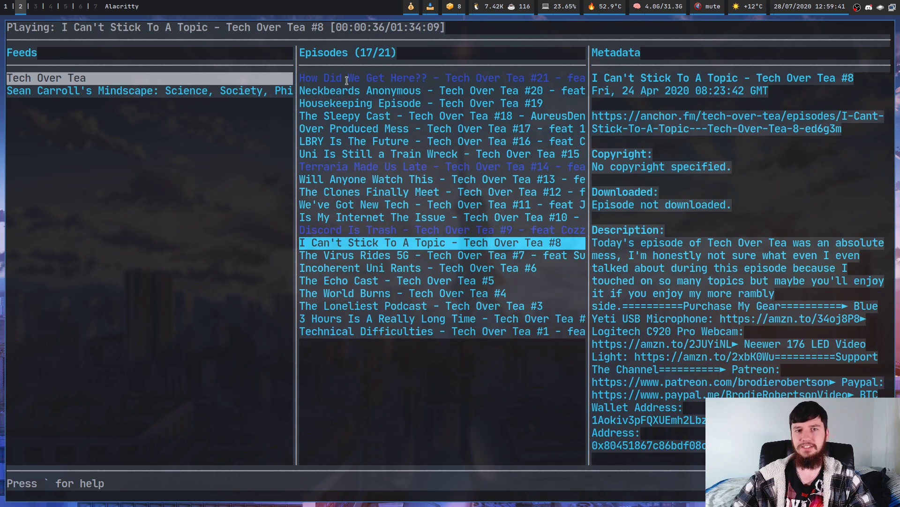